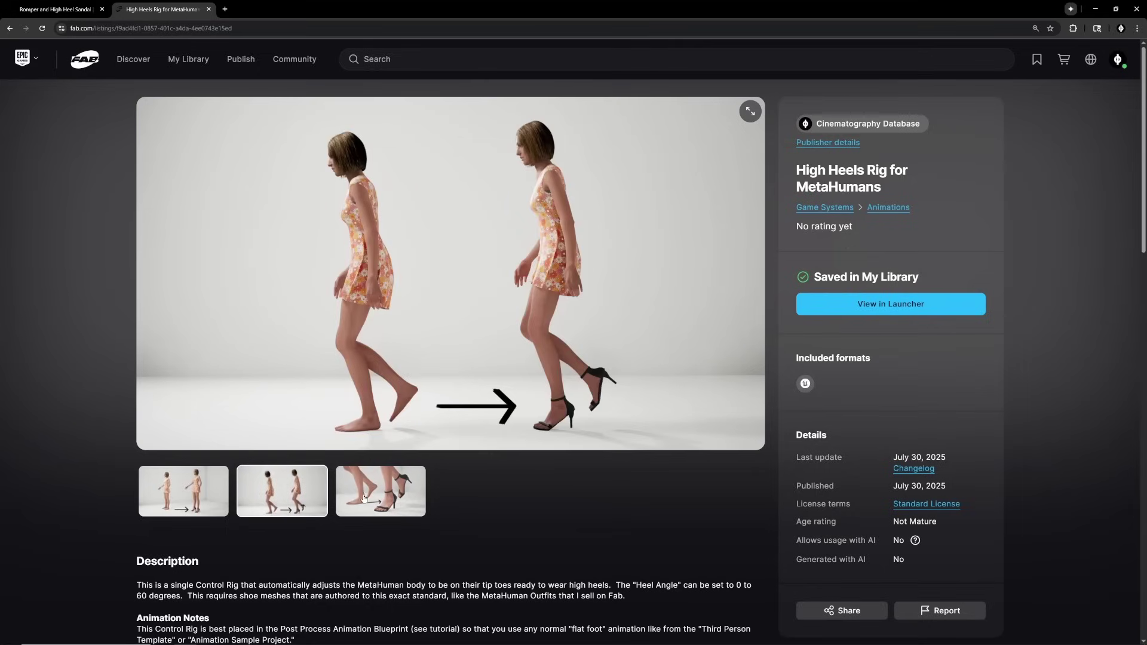
# Show the High Heels Rig listing's close-up gallery image of feet in heels
pyautogui.click(363, 498)
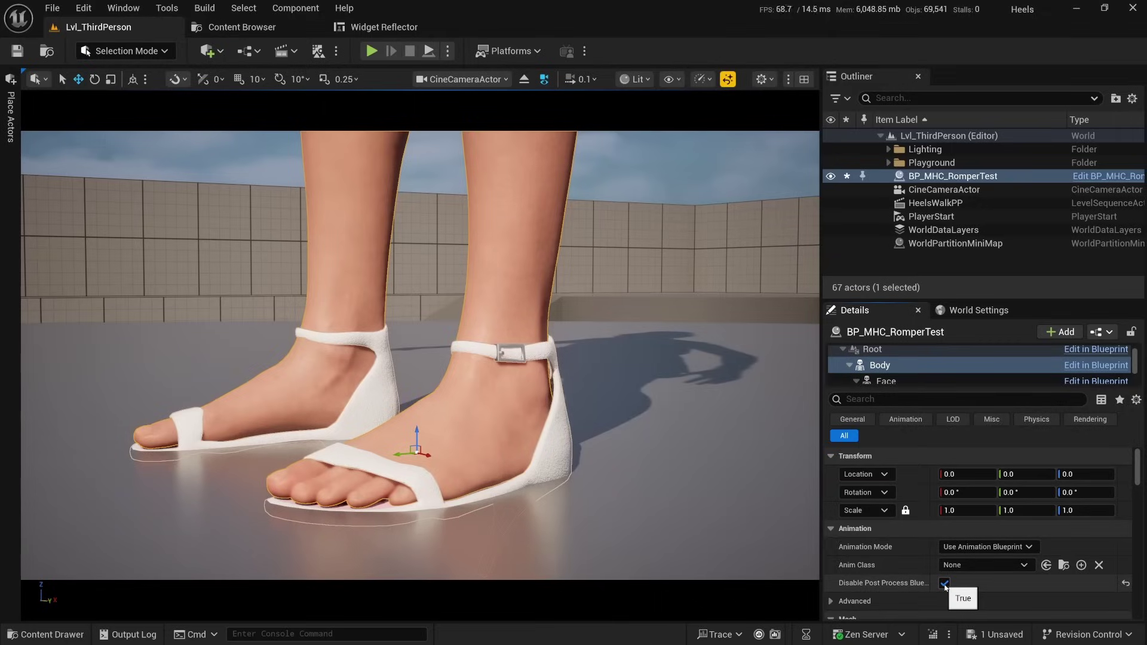
# Uncheck Disable Post Process Blueprint so the sandals render as high heels again
pyautogui.click(945, 583)
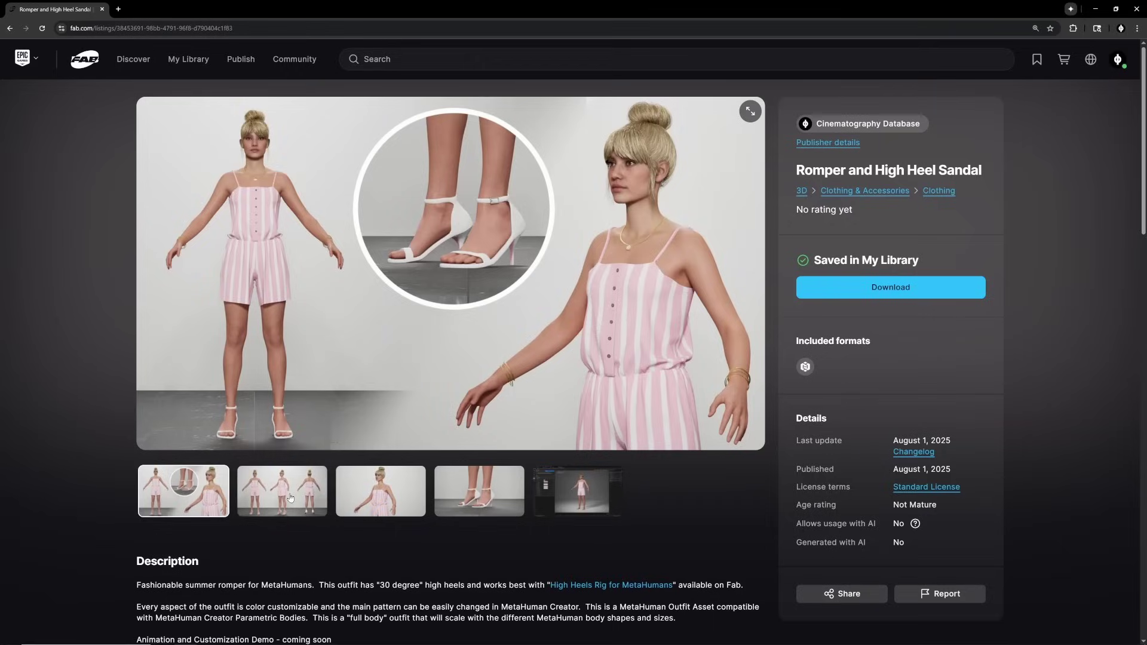
# View the three-pose outfit, next outfit, sandal close-up, and MetaHuman editor preview images
pyautogui.click(291, 497)
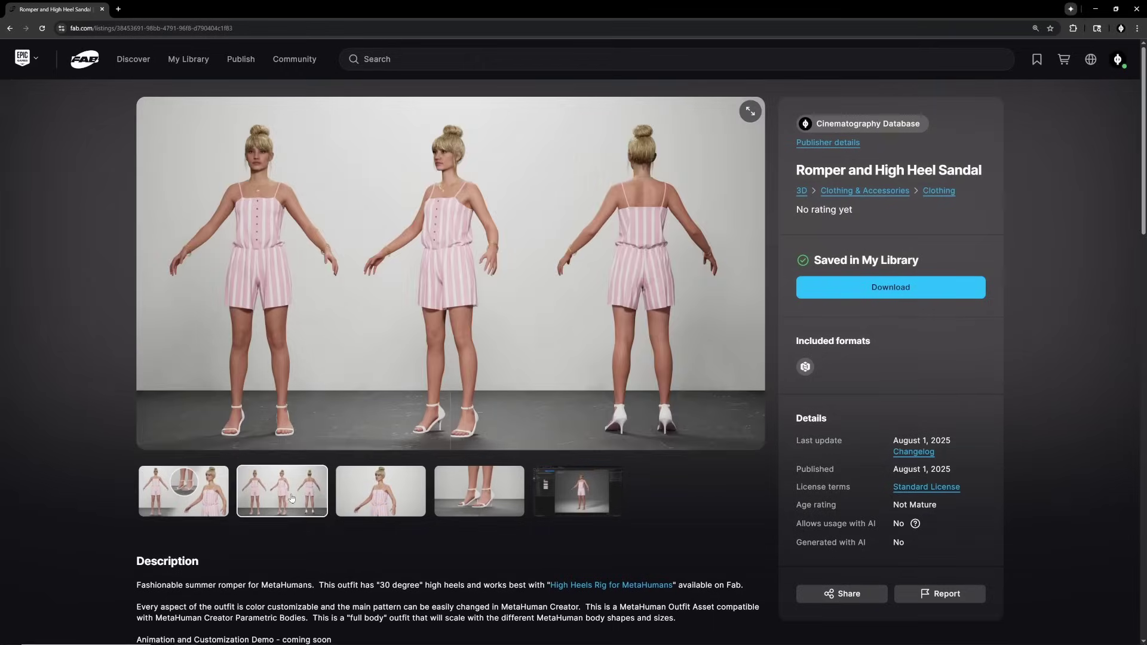
pyautogui.click(389, 489)
pyautogui.click(487, 491)
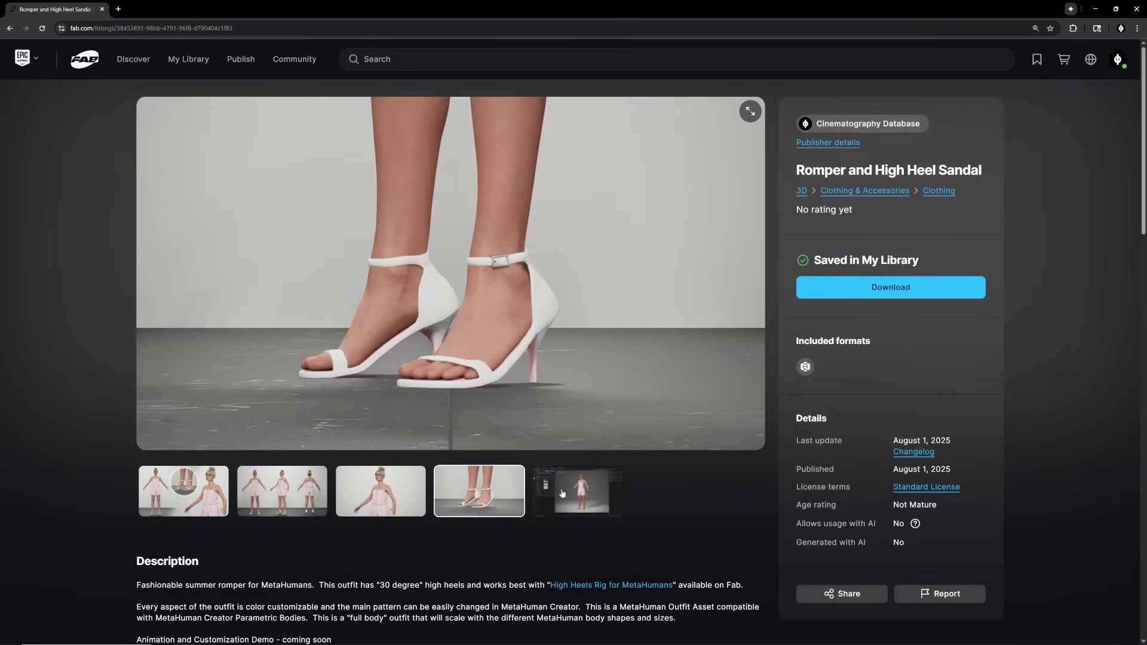
pyautogui.click(584, 495)
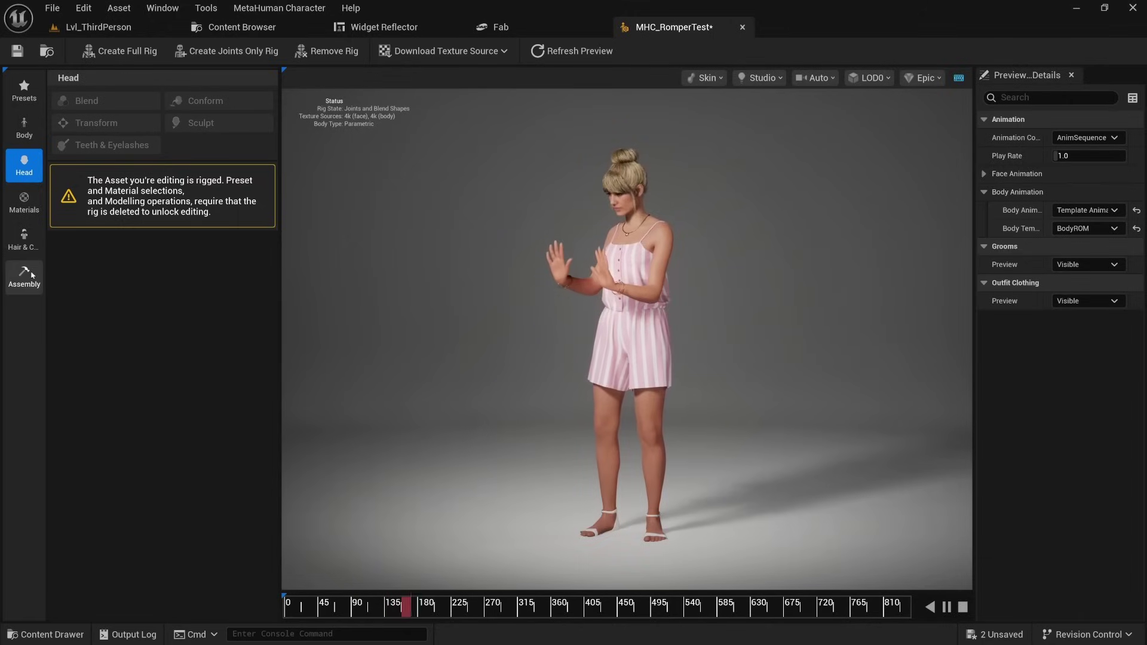
# Open SKM_MHC_RomperTest_BodyMesh and browse to its post-process blueprint, ABP_Body_PostProcess
pyautogui.click(24, 276)
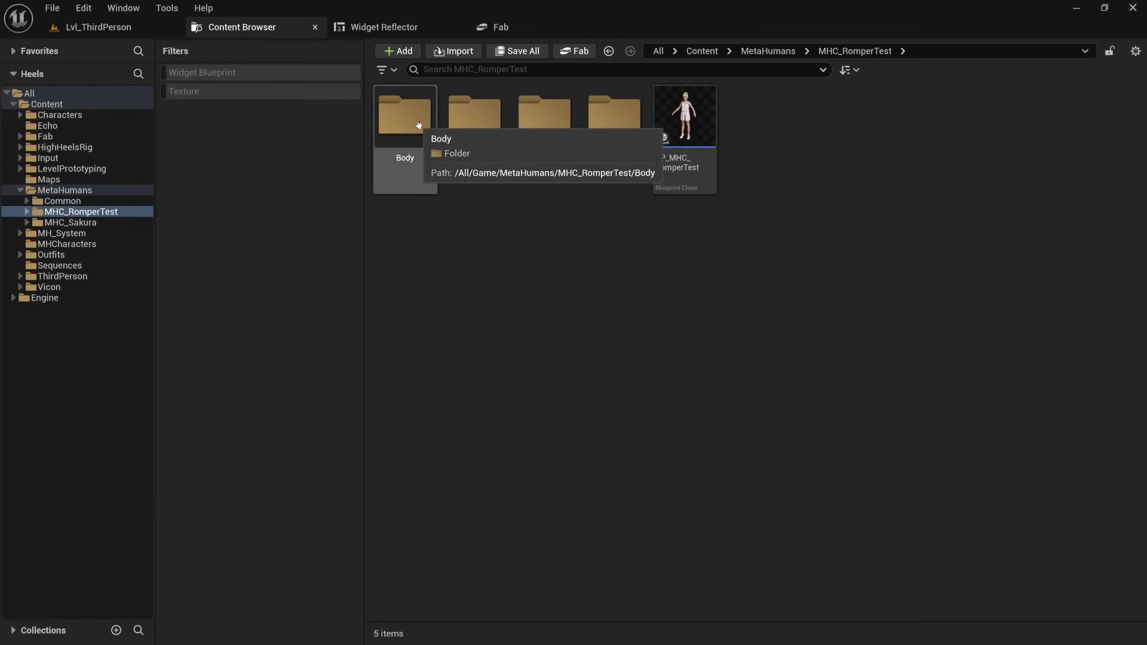
pyautogui.doubleClick(412, 123)
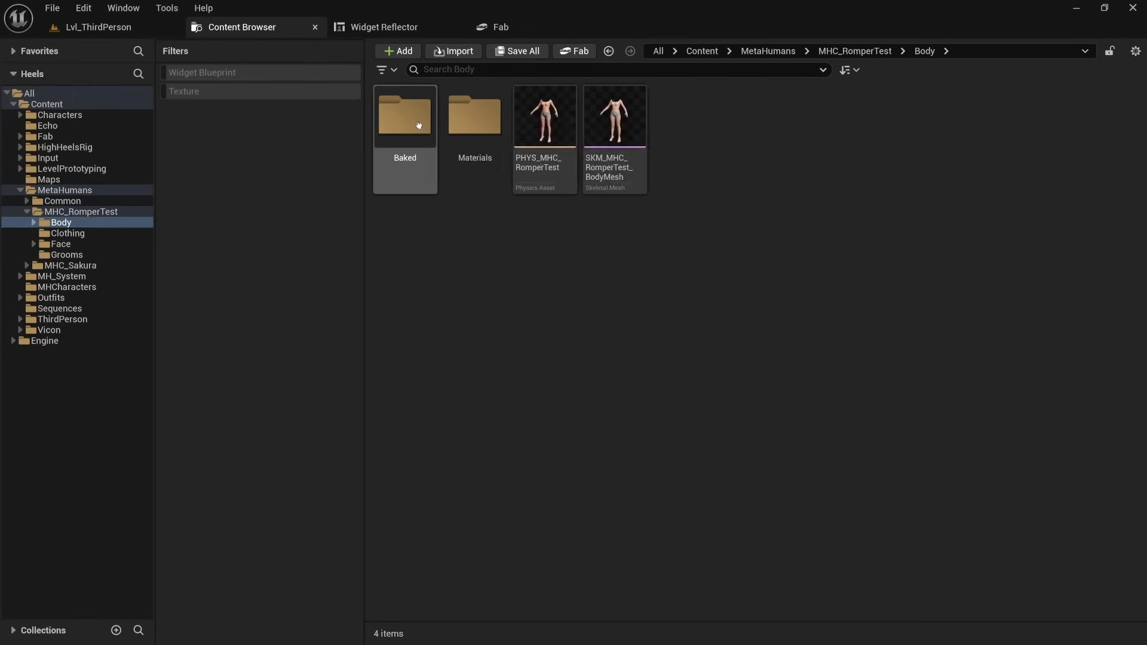
pyautogui.doubleClick(614, 119)
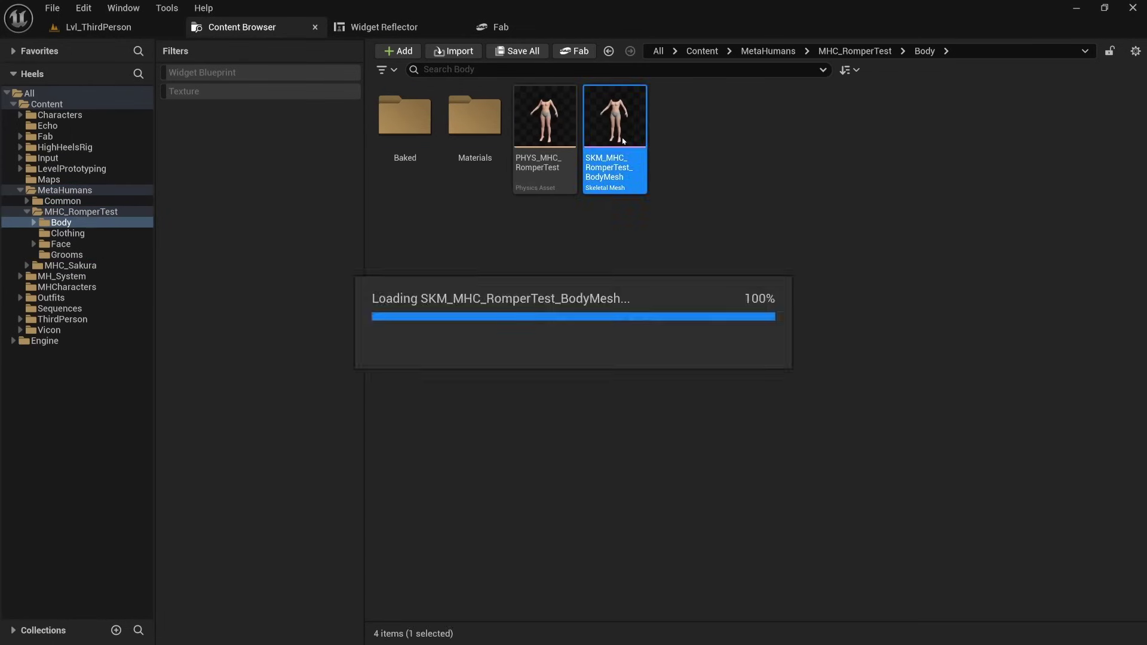
pyautogui.scroll(-5, 838, 401)
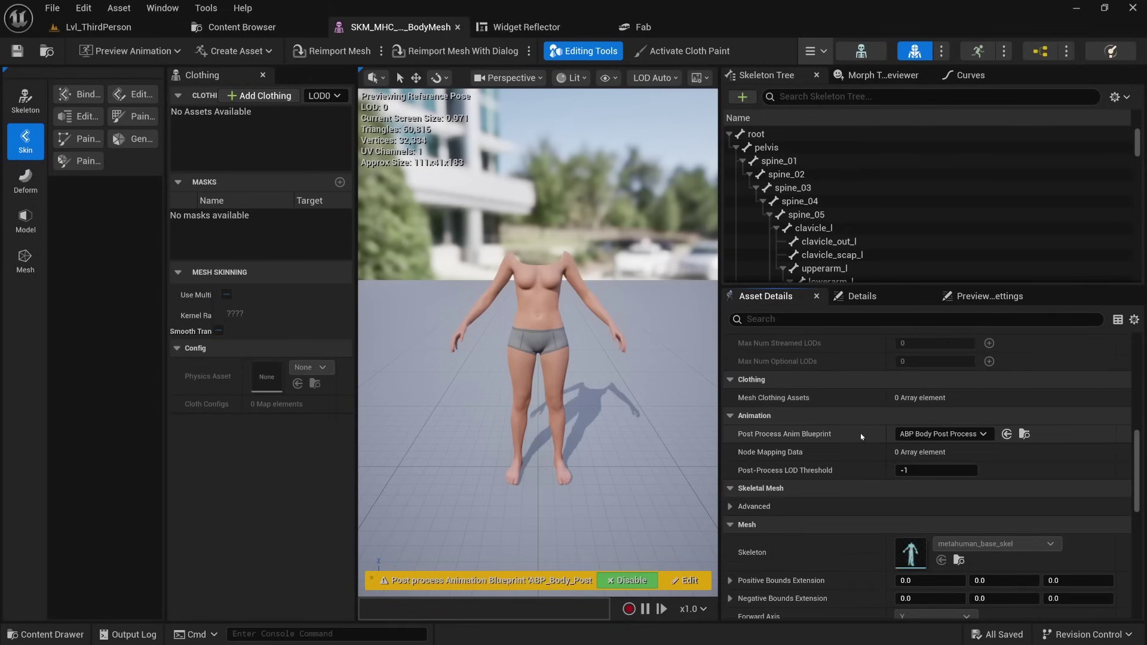
pyautogui.click(1024, 435)
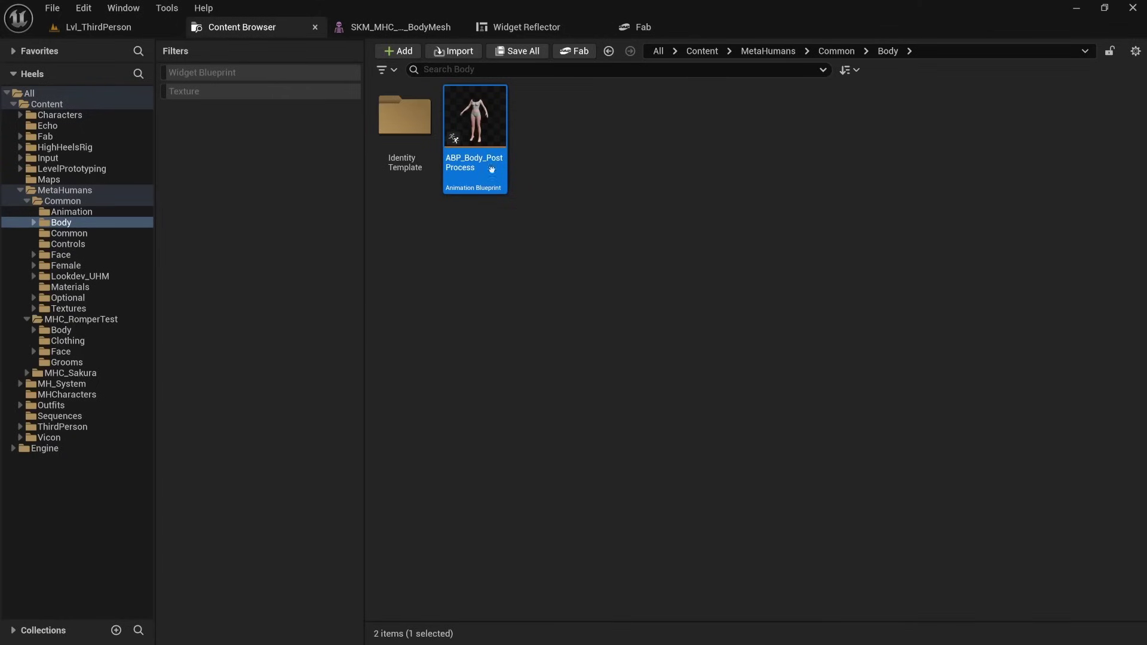
# Copy ABP_Body_PostProcess into HighHeelsRig and name it ABP_Body_PostProcess_Heels
pyautogui.moveTo(483, 123); pyautogui.dragTo(79, 149)
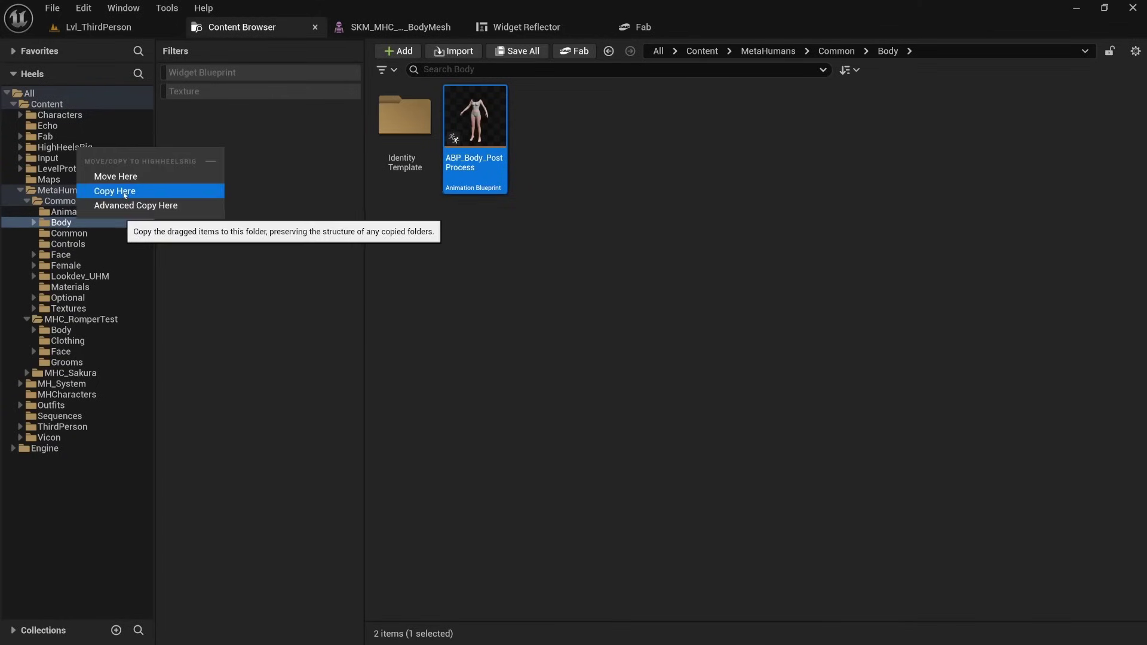
pyautogui.click(123, 192)
pyautogui.click(549, 160)
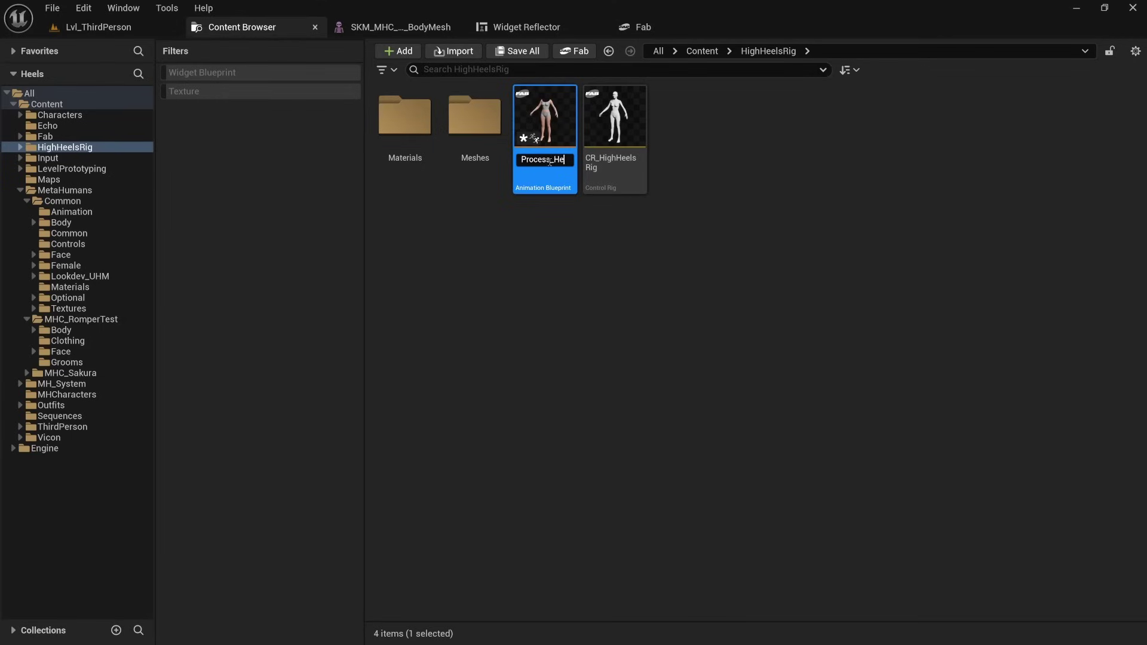
pyautogui.write('_Heels')
pyautogui.press('Return')
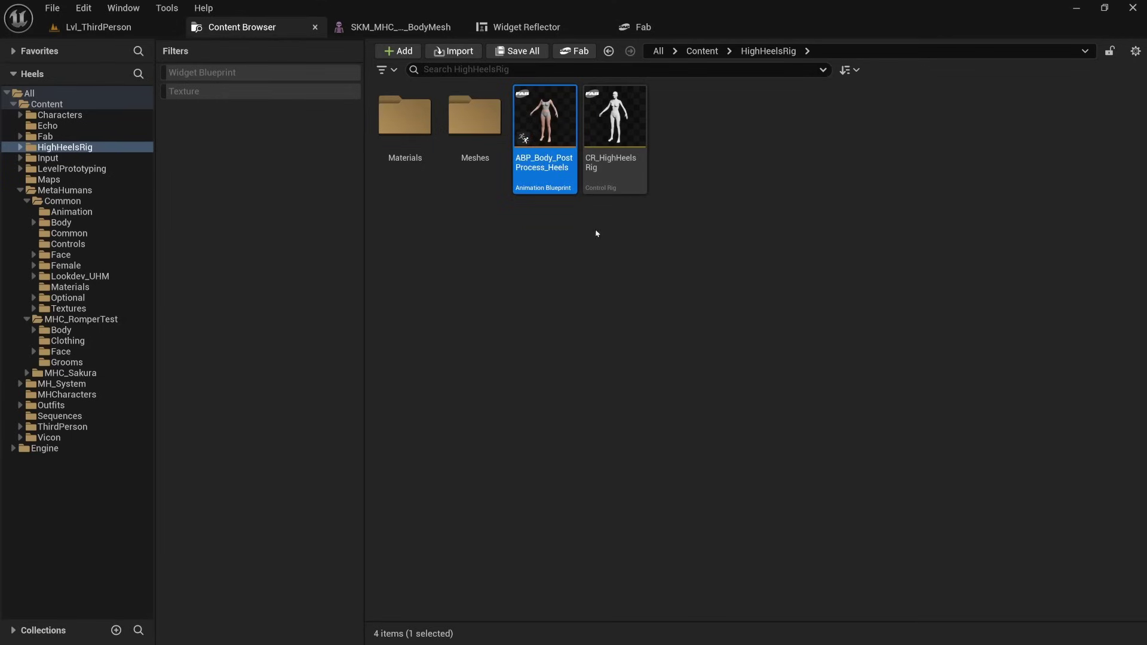
# Add a Control Rig node to the heels blueprint's AnimGraph
pyautogui.doubleClick(544, 119)
pyautogui.rightClick(573, 258)
pyautogui.write('control rig')
pyautogui.press('Return')
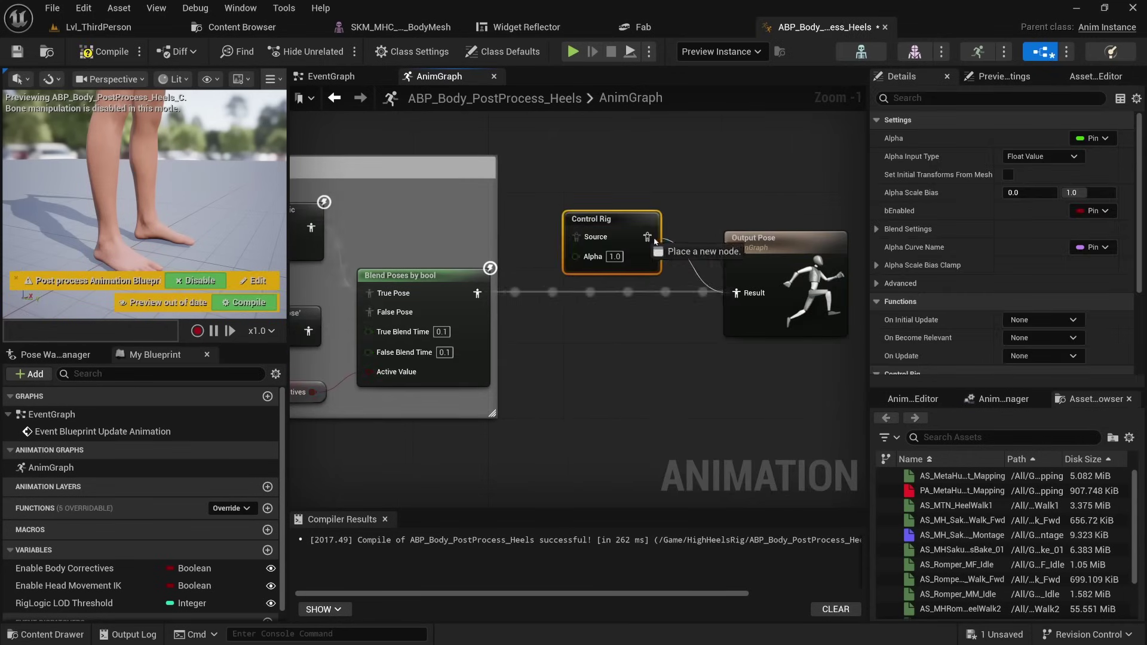
# Wire the Control Rig node into the pose chain, set it to CR_HighHeelsRig, and compile
pyautogui.moveTo(616, 225); pyautogui.dragTo(615, 282)
pyautogui.scroll(-3, 944, 259)
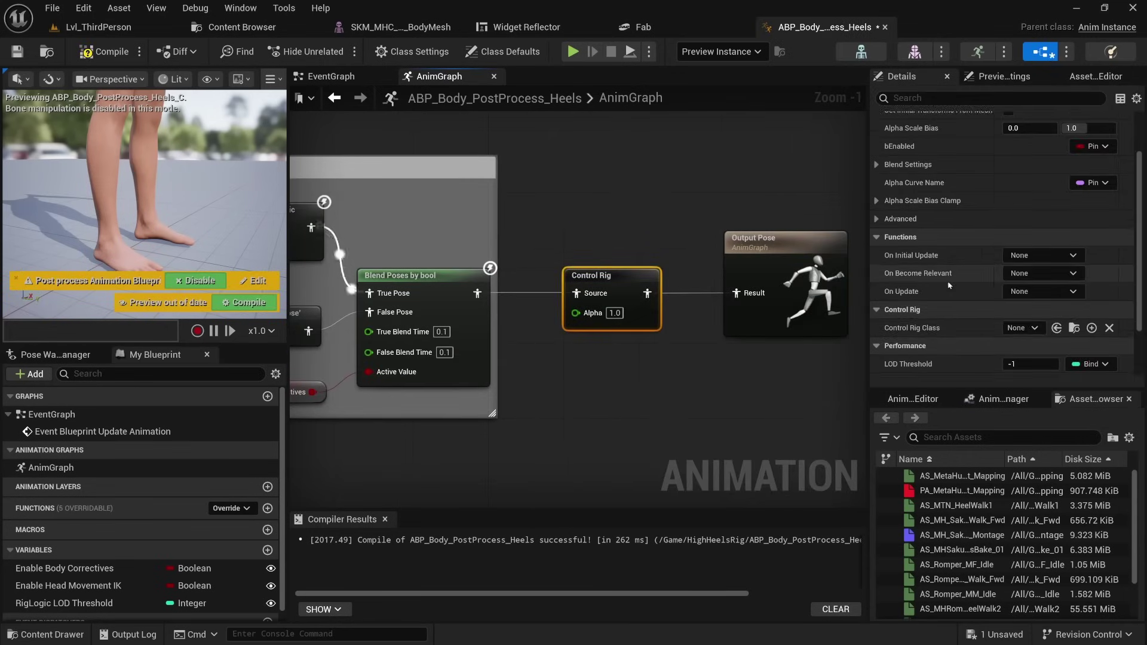
pyautogui.click(1035, 260)
pyautogui.write('highheels')
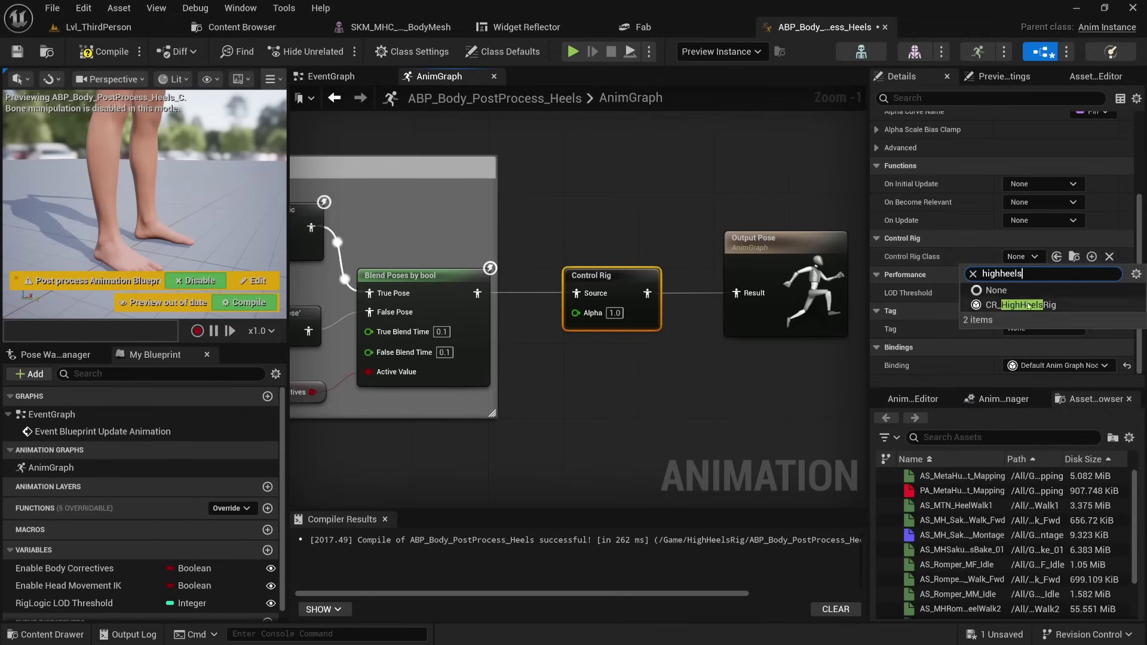
pyautogui.click(1027, 305)
pyautogui.click(120, 60)
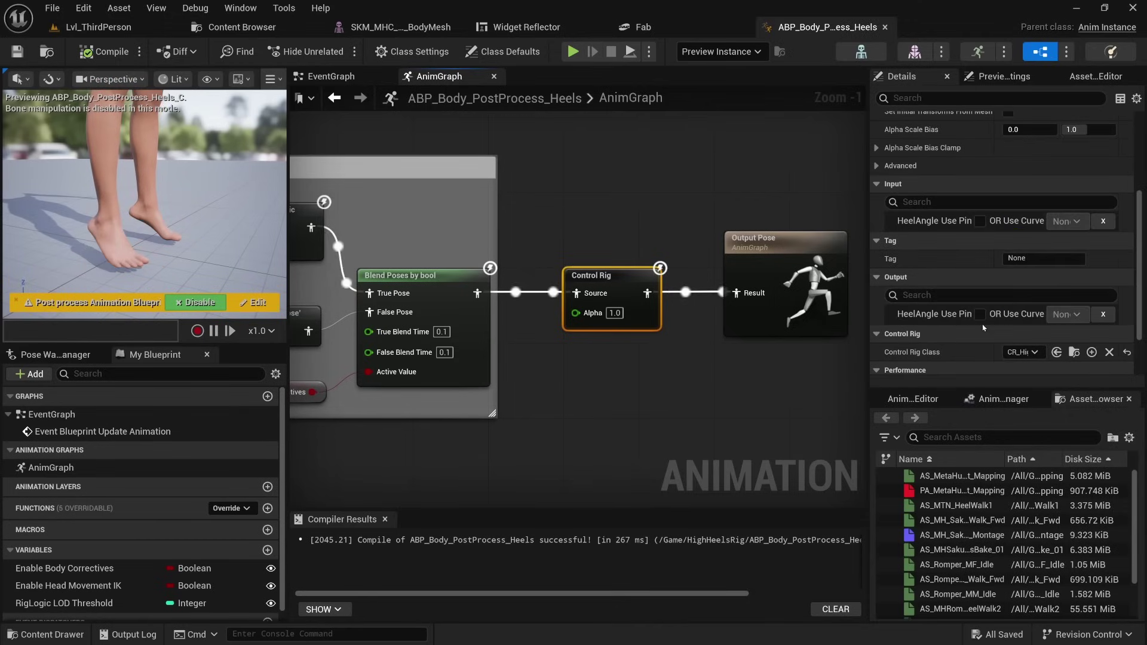
# Expose Heel Angle on the node, set it to 30, and recompile
pyautogui.click(979, 315)
pyautogui.click(95, 60)
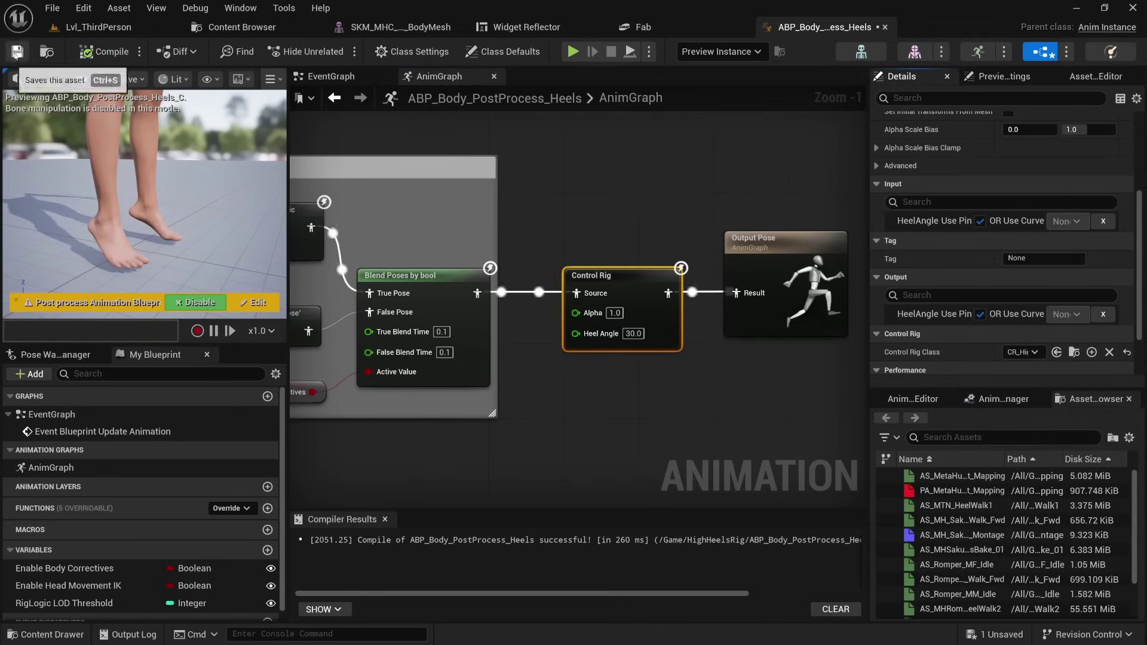
pyautogui.click(632, 333)
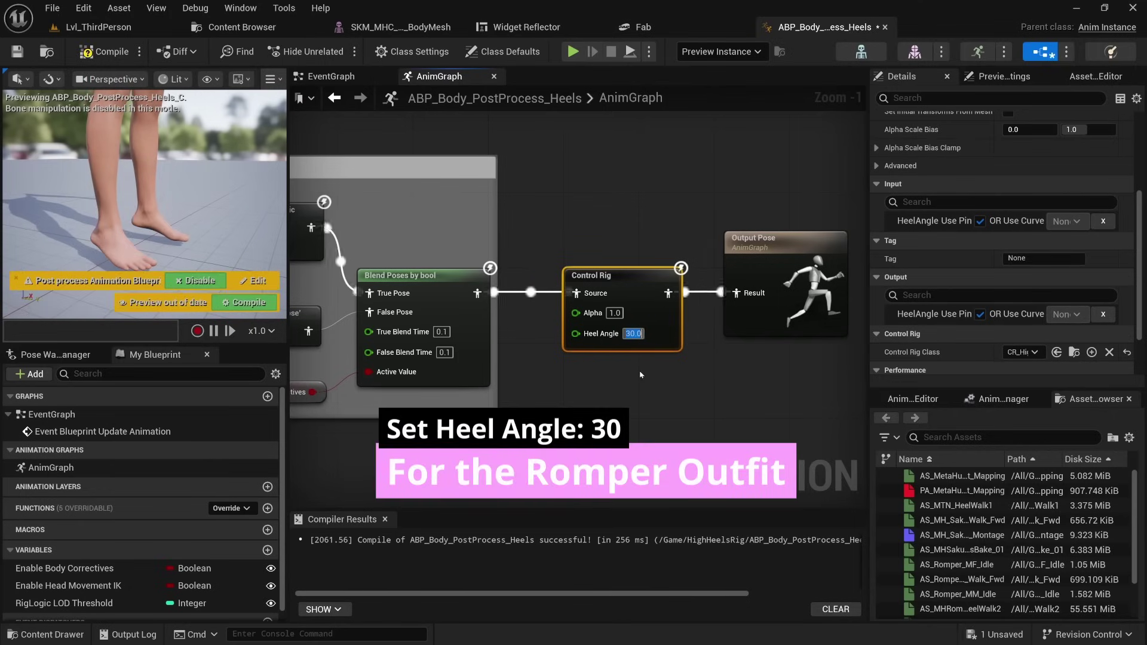
pyautogui.click(106, 53)
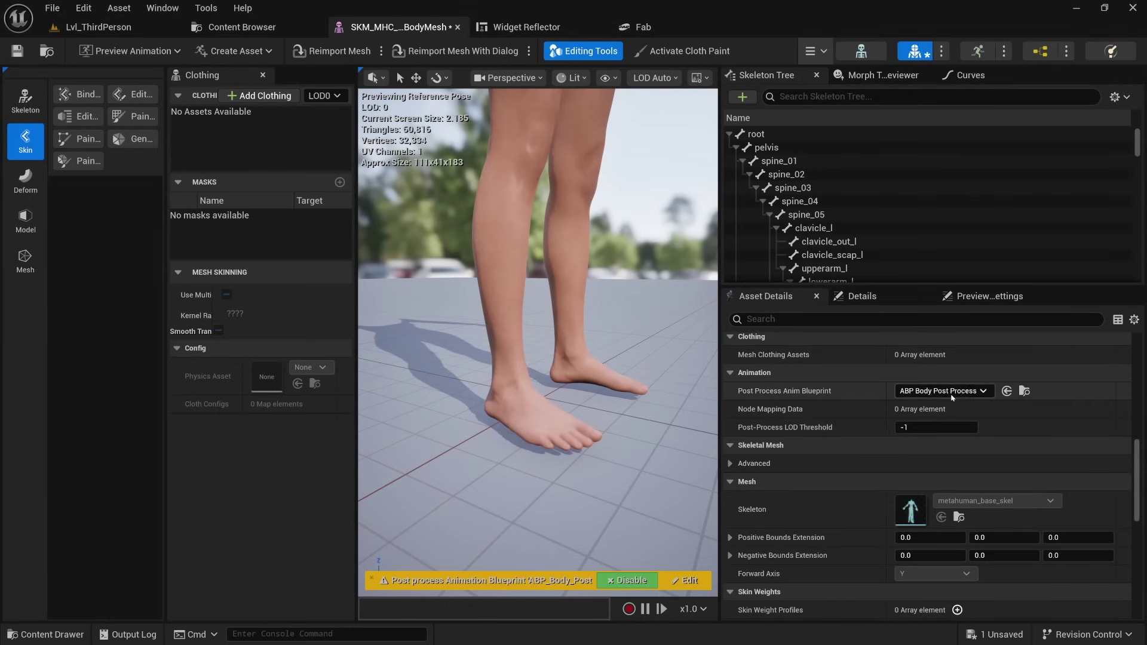
# Review the body mesh's post-process blueprint options, then drag BP_MHC_RomperTest into the level
pyautogui.click(950, 396)
pyautogui.click(692, 314)
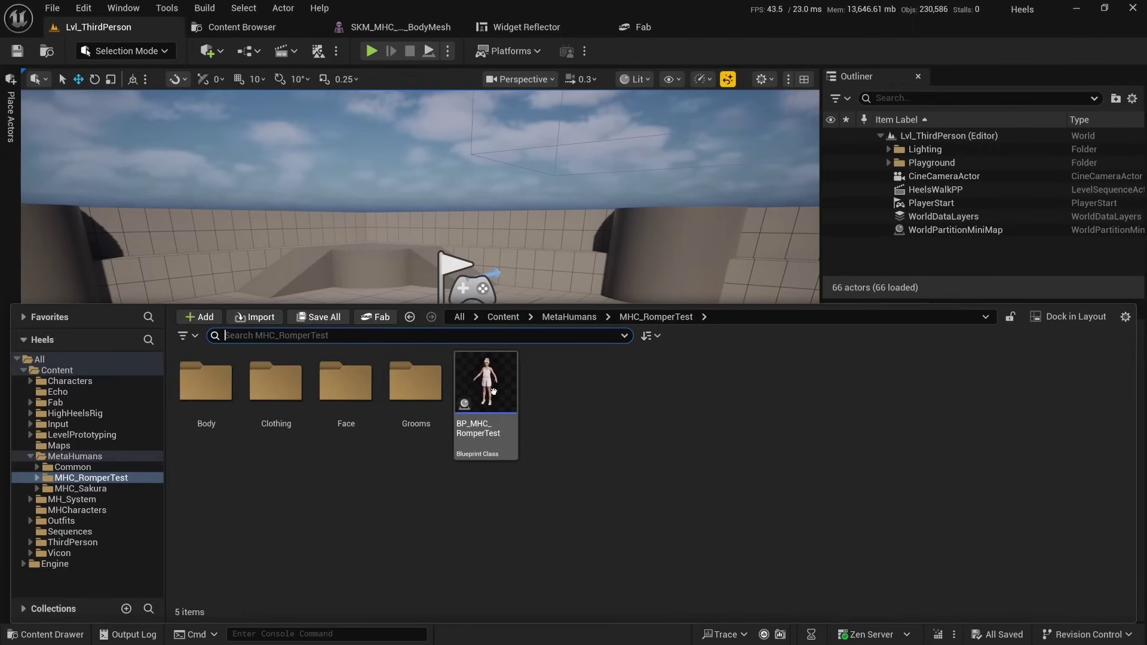
pyautogui.moveTo(493, 392); pyautogui.dragTo(500, 239)
# Position the character and set its Body to play the AS_Romper_MF_Walk_Fwd animation asset
pyautogui.moveTo(462, 354); pyautogui.dragTo(454, 382)
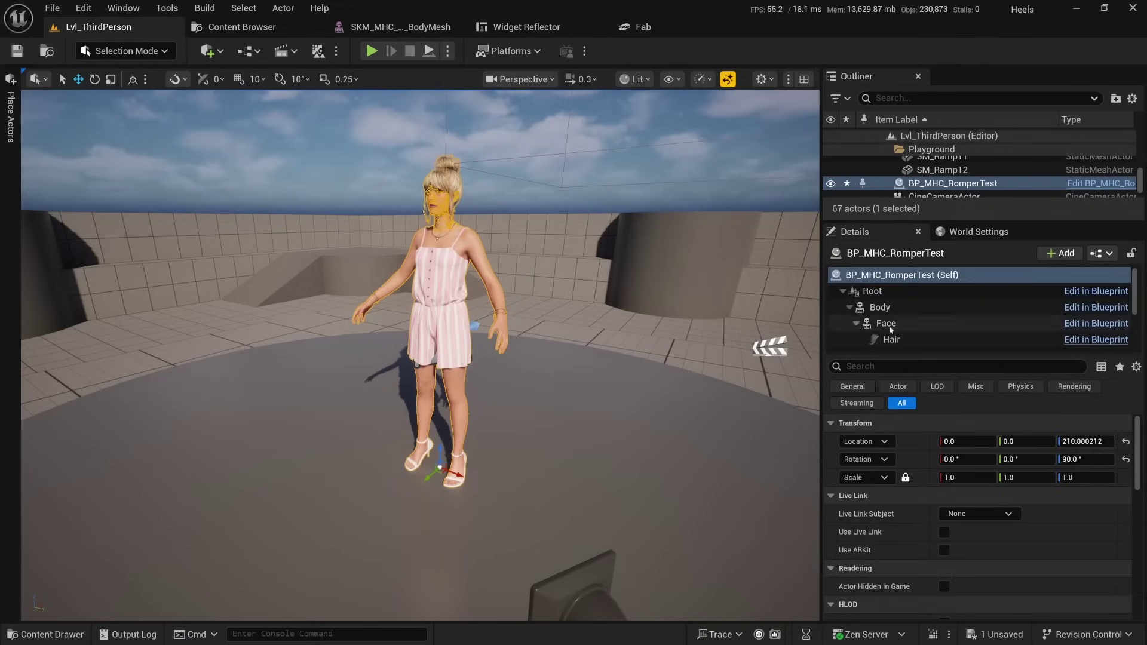
pyautogui.click(879, 307)
pyautogui.click(1015, 513)
pyautogui.click(986, 541)
pyautogui.click(1026, 532)
pyautogui.write('walk')
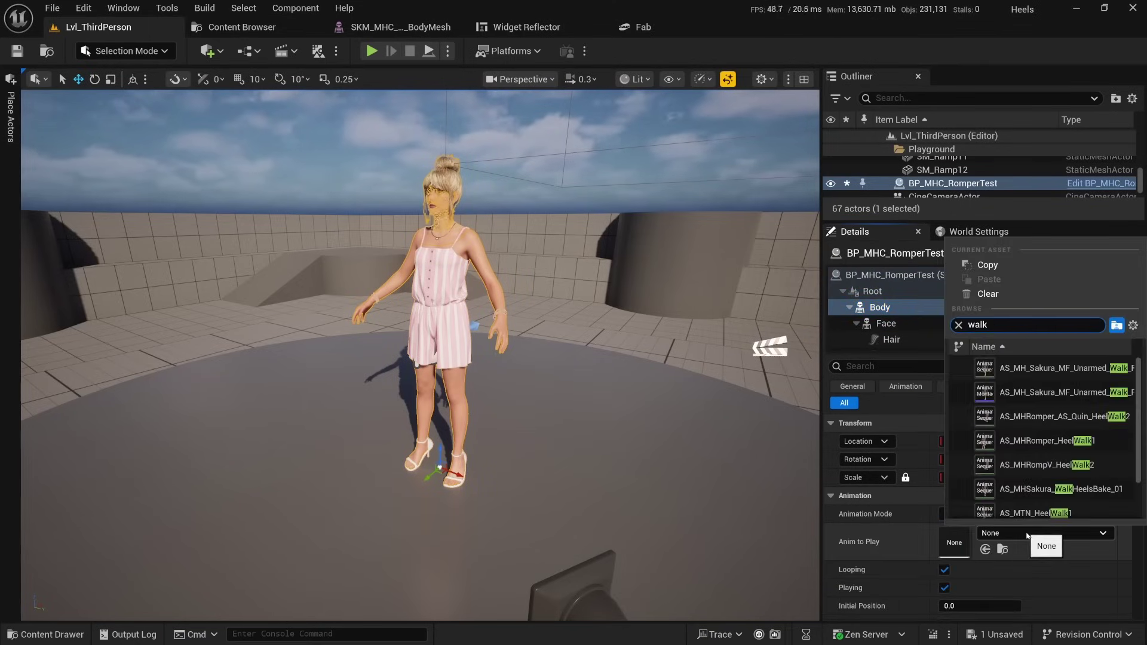
pyautogui.click(1047, 510)
# Play the level in the editor to watch the heeled walk, then open the outfits course page
pyautogui.click(447, 50)
pyautogui.click(521, 105)
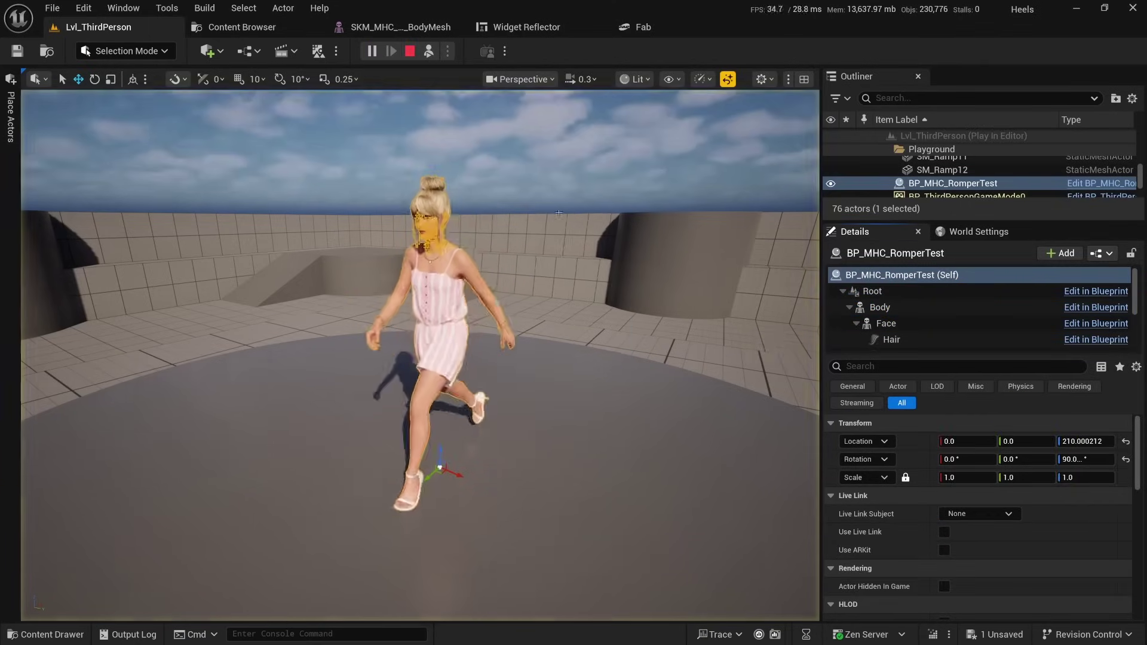
pyautogui.click(941, 170)
pyautogui.click(691, 109)
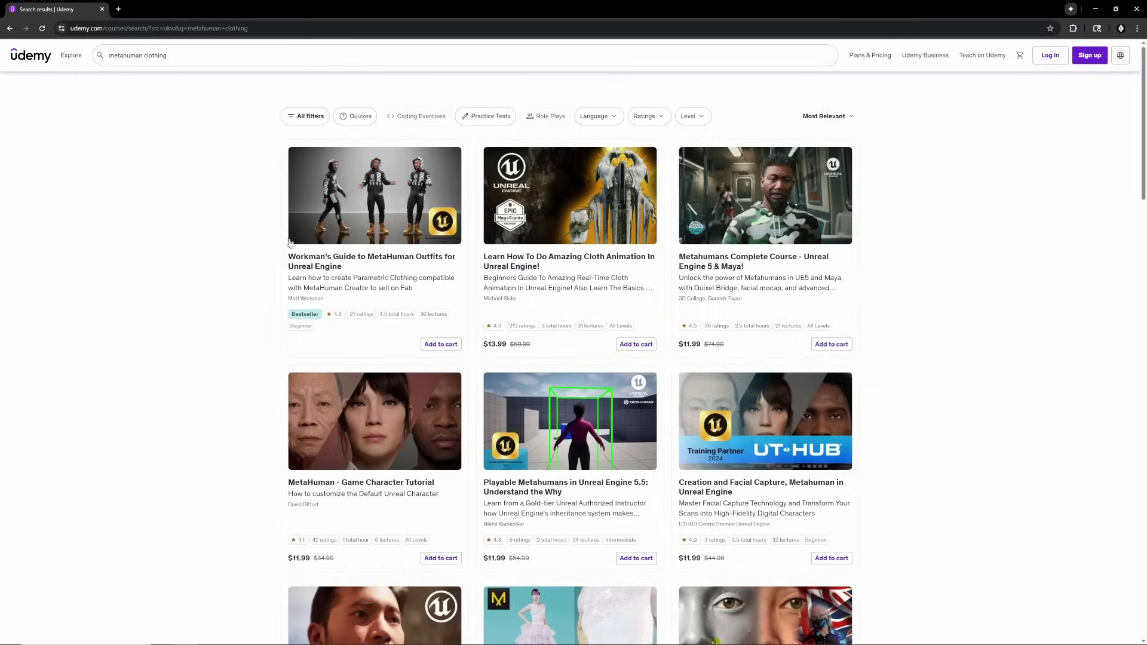
pyautogui.click(290, 242)
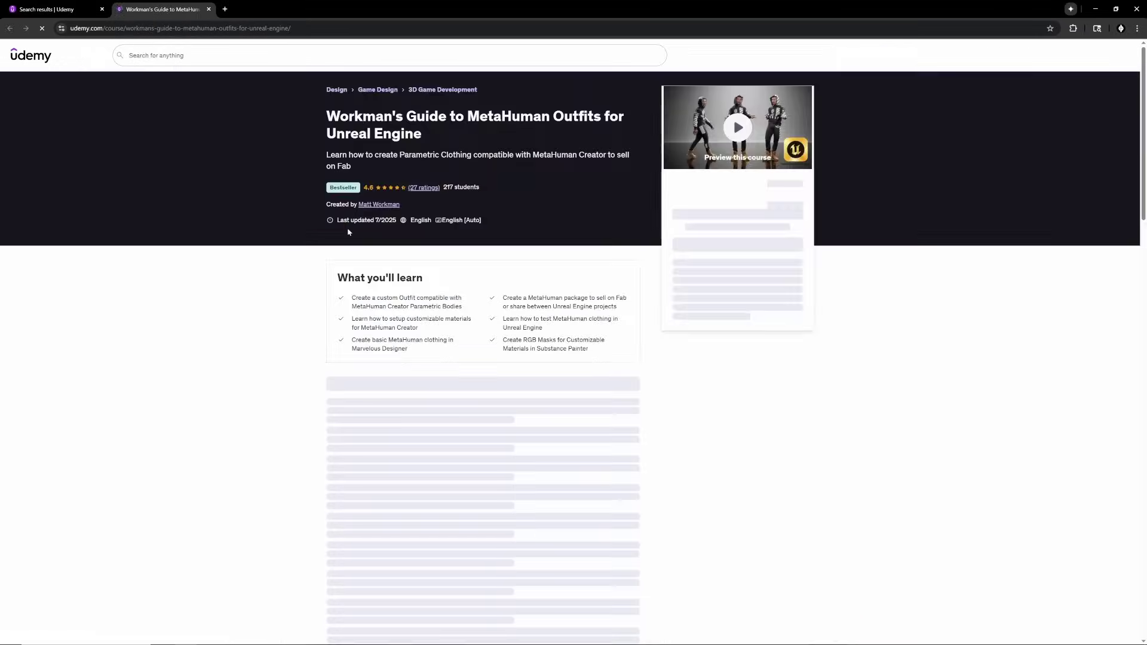